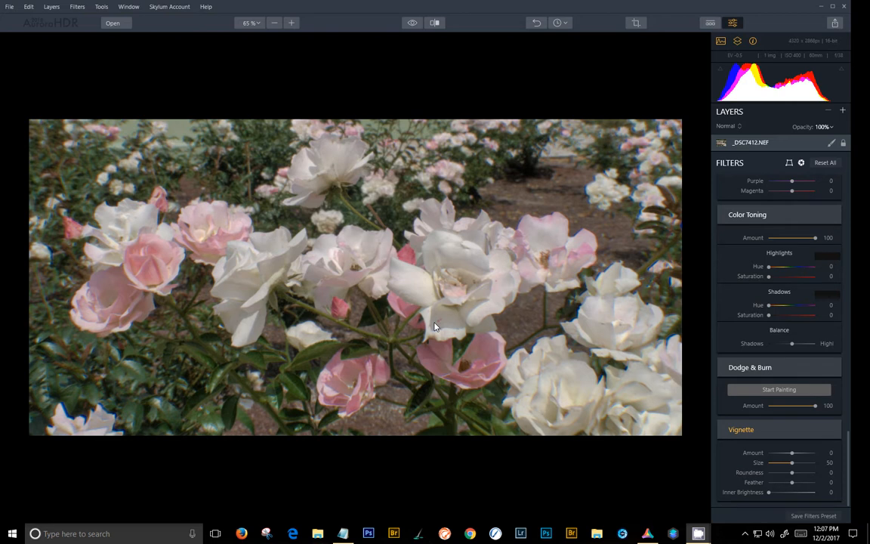
Step: Raise HDR Enhance to 79 in the HDR Basic filter
scroll(778, 302, "up", 6)
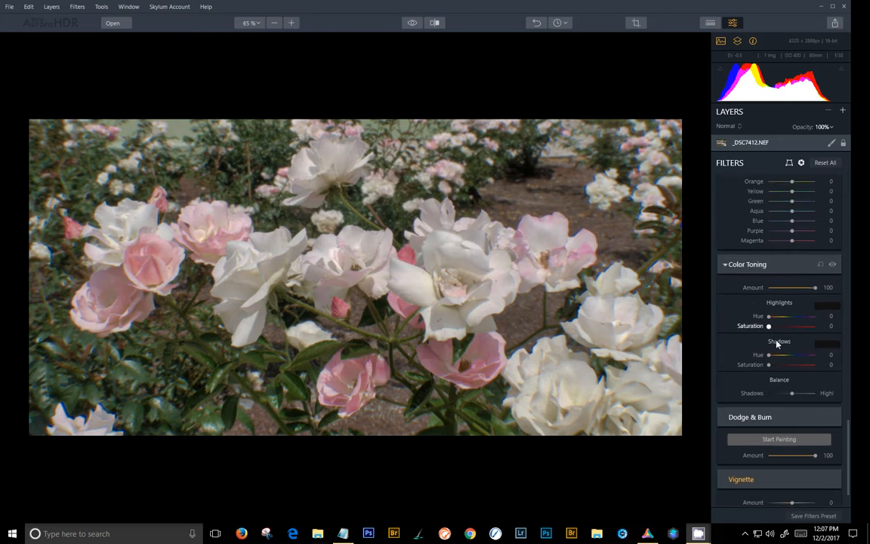
scroll(808, 276, "up", 12)
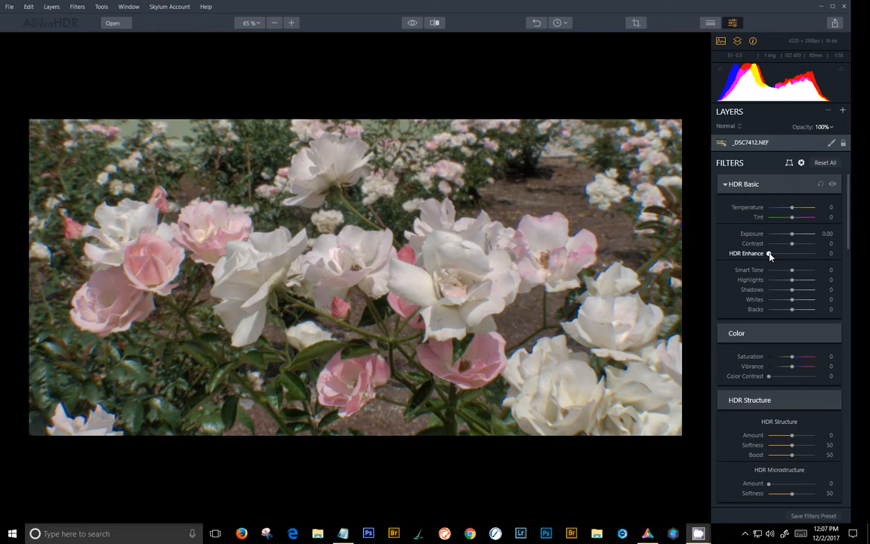
left_click_drag(767, 255, 802, 258)
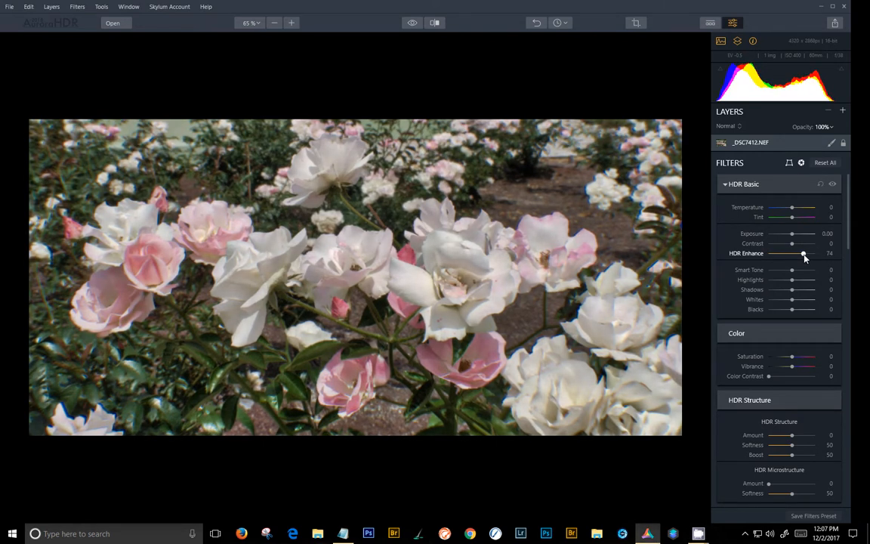
left_click_drag(804, 258, 806, 257)
Step: Try Smart Tone at -100, settle it at 9, and lower Shadows to about -58 in the HDR Basic filter
left_click_drag(792, 272, 746, 289)
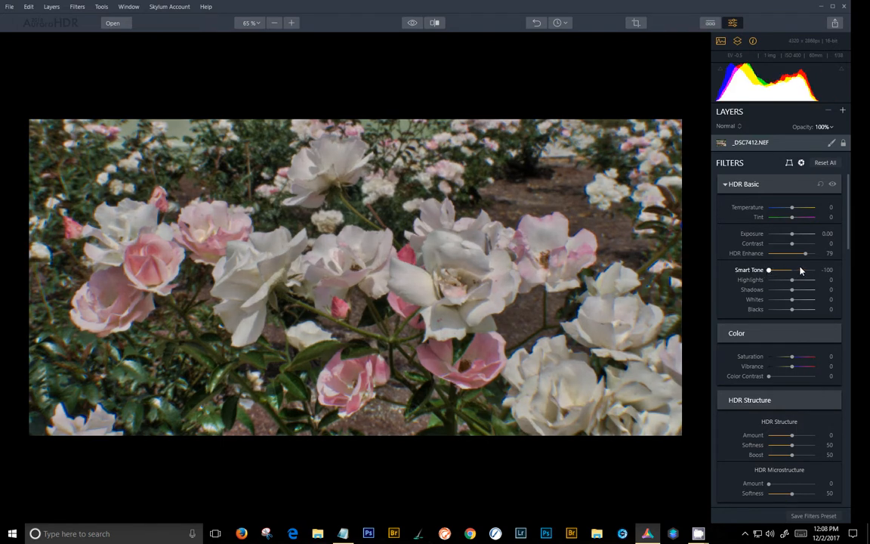
left_click_drag(769, 277, 793, 275)
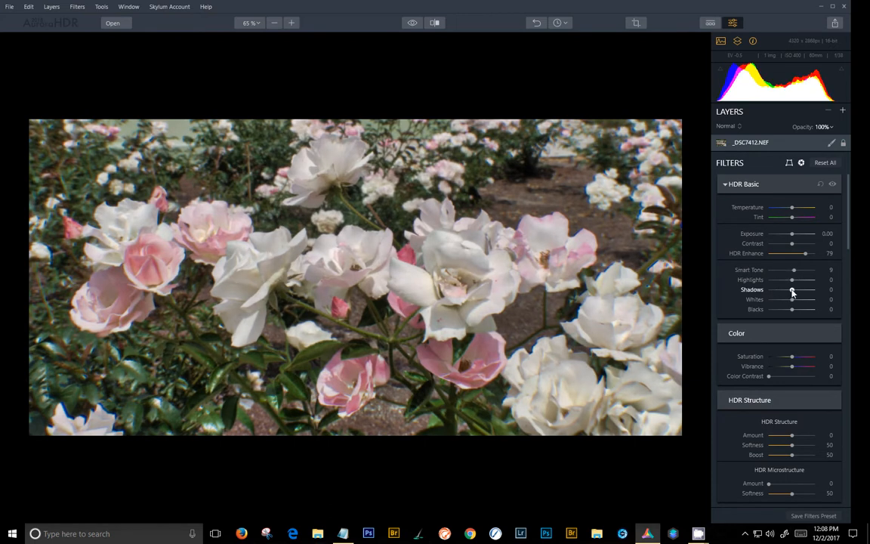
left_click_drag(792, 291, 775, 298)
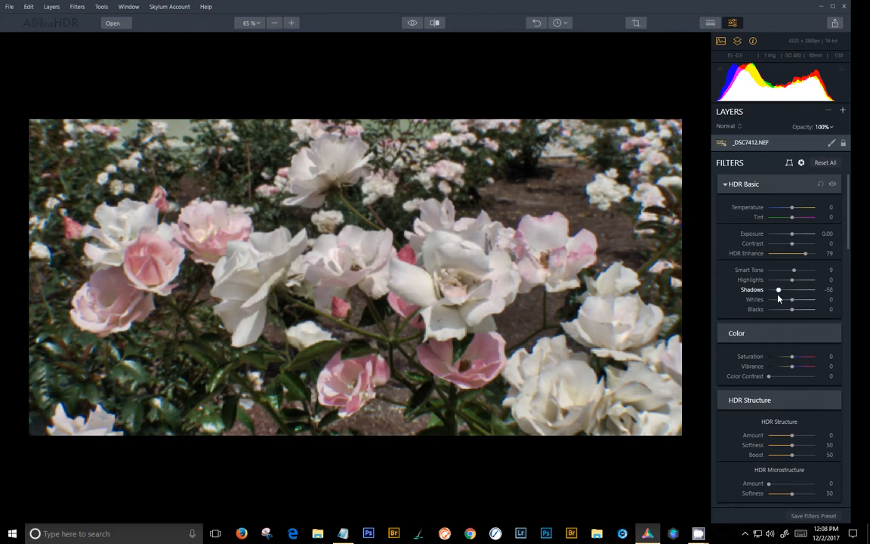
Step: Set Vibrance to 33 in the Color filter, and the HDR Structure Amount to 69 with Boost at 23
scroll(774, 325, "down", 3)
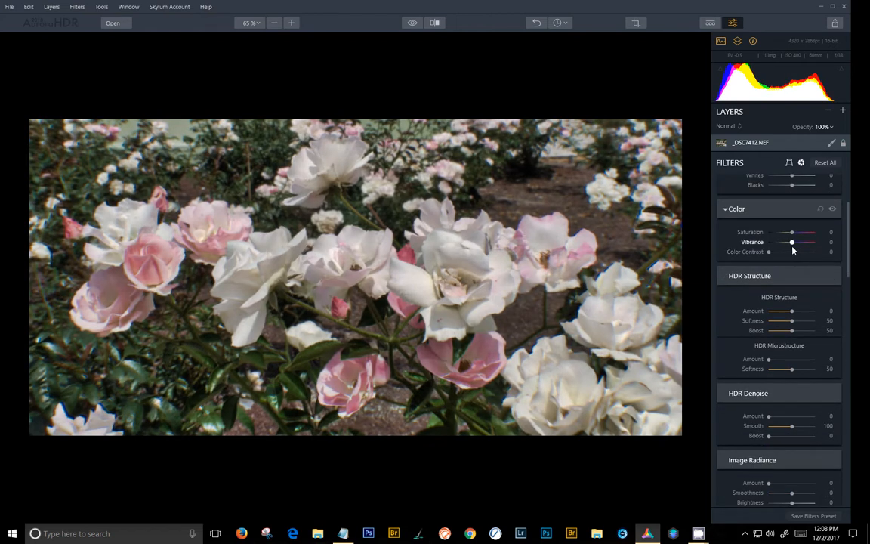
left_click_drag(792, 244, 804, 245)
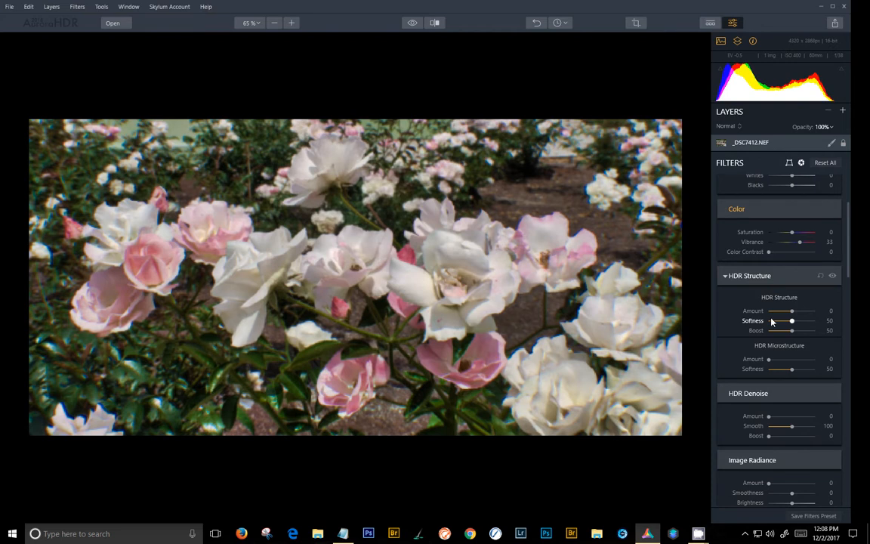
scroll(771, 306, "down", 3)
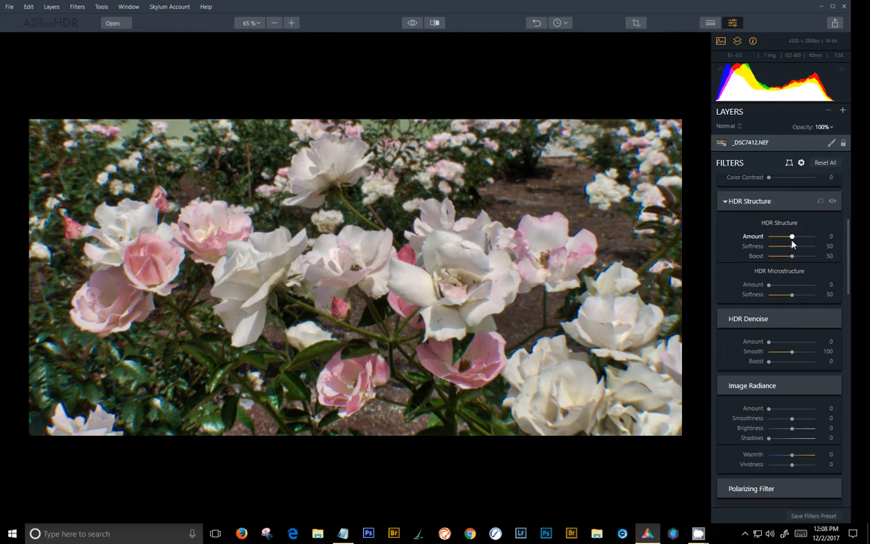
left_click_drag(793, 238, 822, 237)
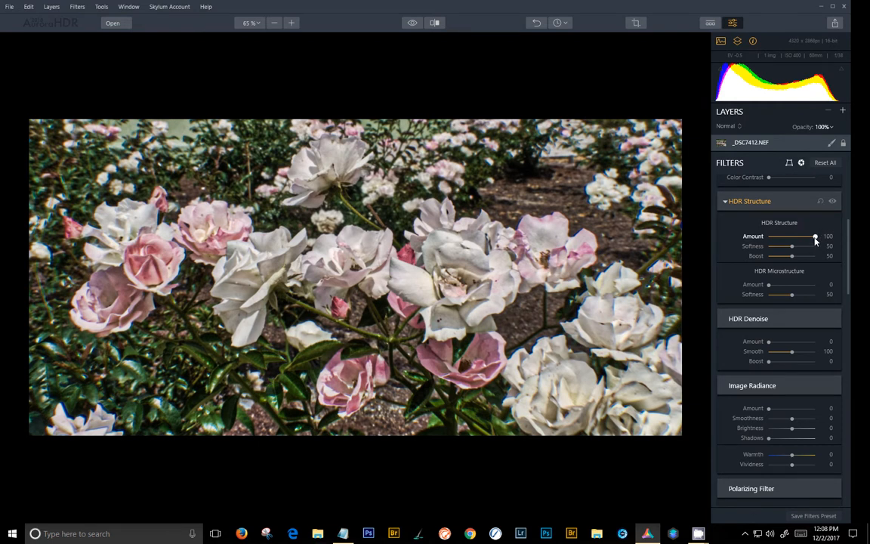
left_click_drag(816, 238, 805, 237)
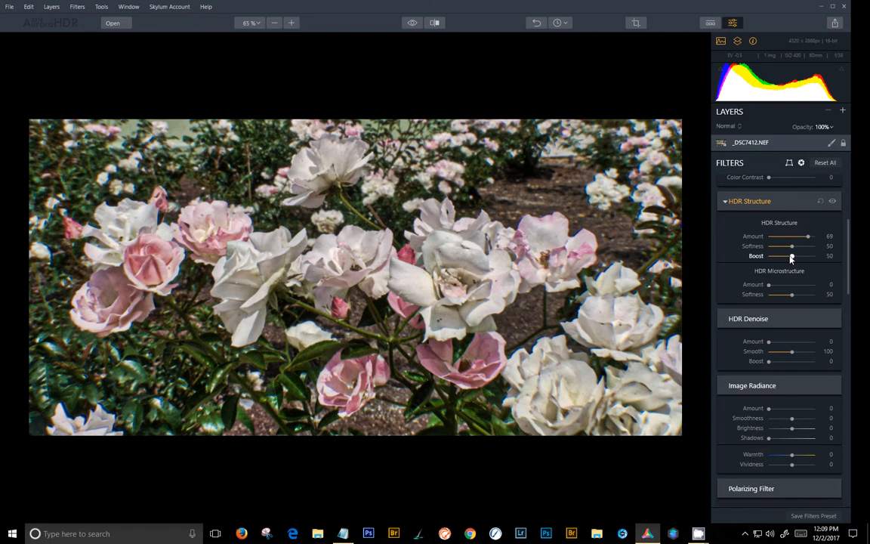
left_click_drag(792, 257, 784, 260)
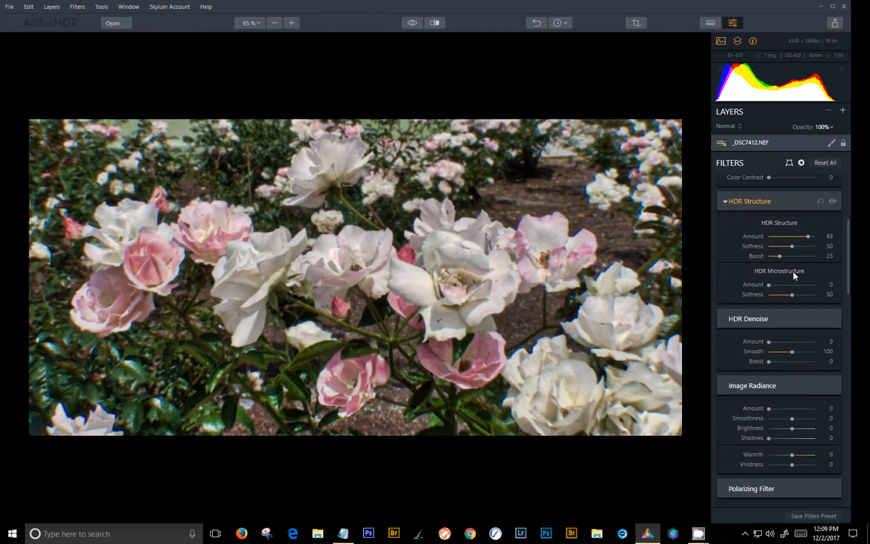
Step: Set the HDR Denoise Amount to 18
scroll(788, 283, "down", 1)
scroll(789, 283, "down", 3)
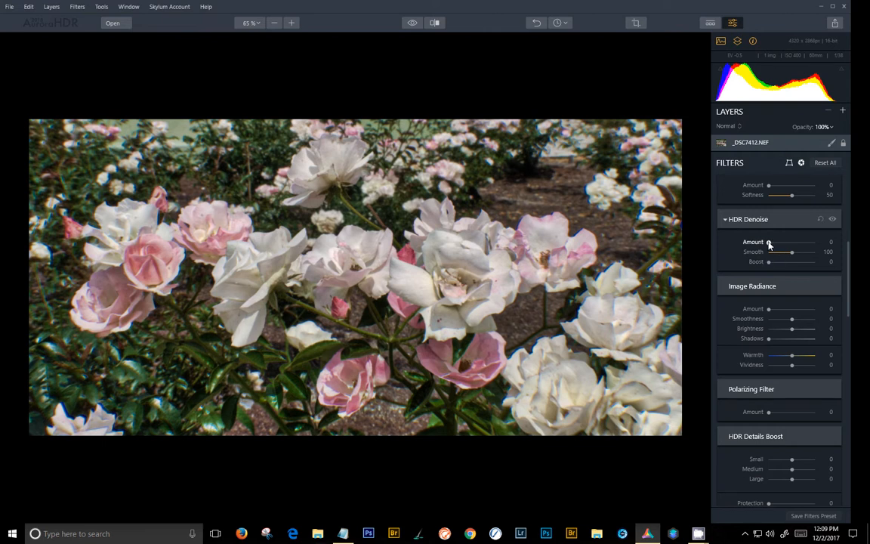
left_click_drag(769, 243, 776, 243)
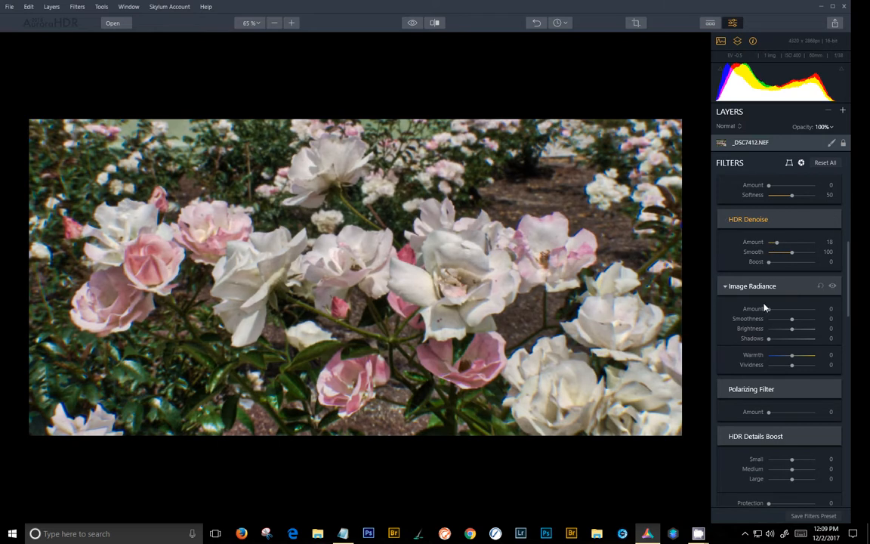
Step: Set the Image Radiance Amount to 31 and compare the photo with that filter off and on, leaving it enabled
scroll(763, 302, "down", 3)
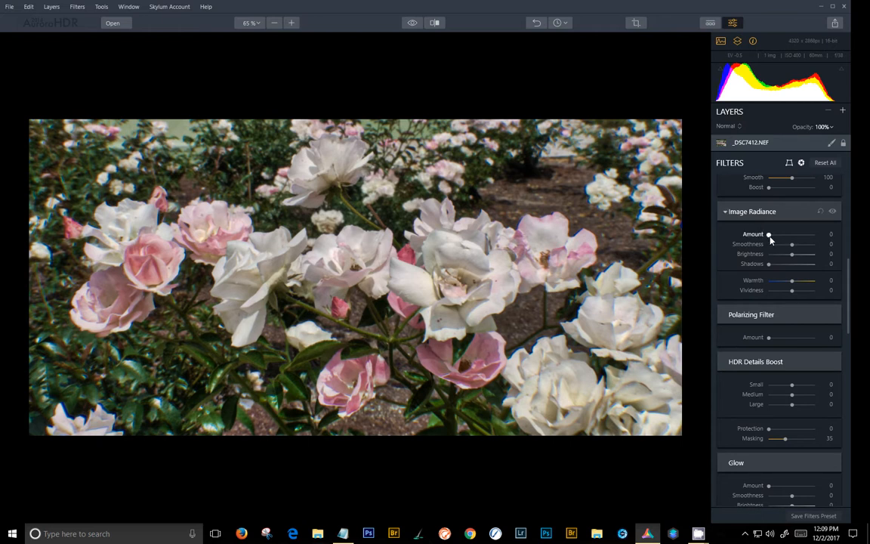
left_click_drag(768, 235, 782, 234)
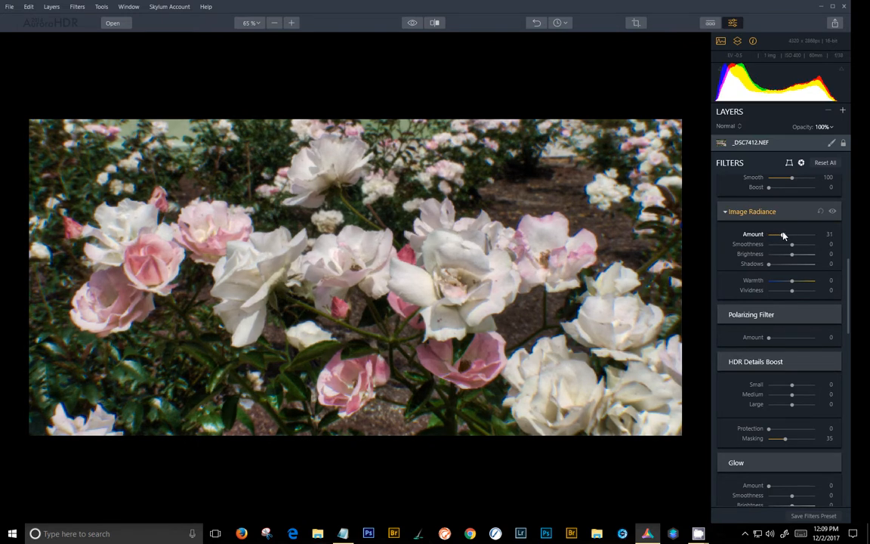
left_click(831, 212)
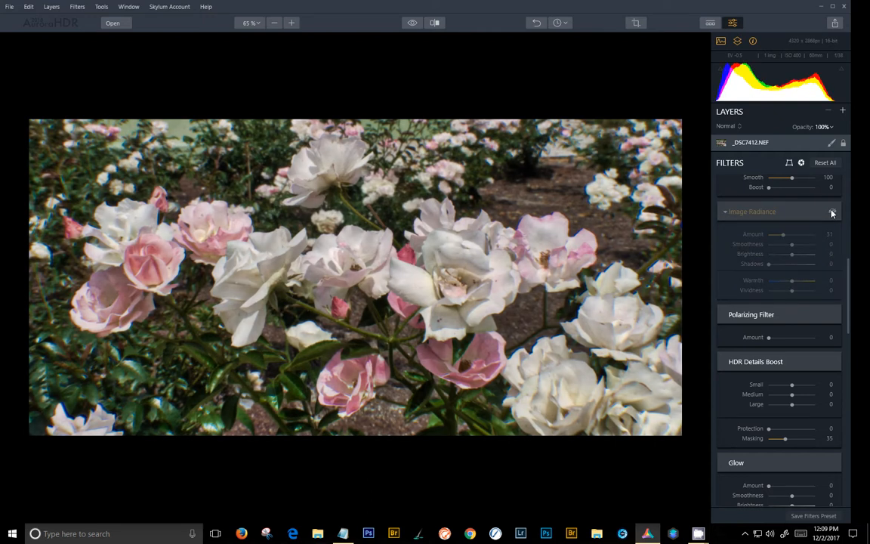
left_click(832, 213)
left_click(832, 213)
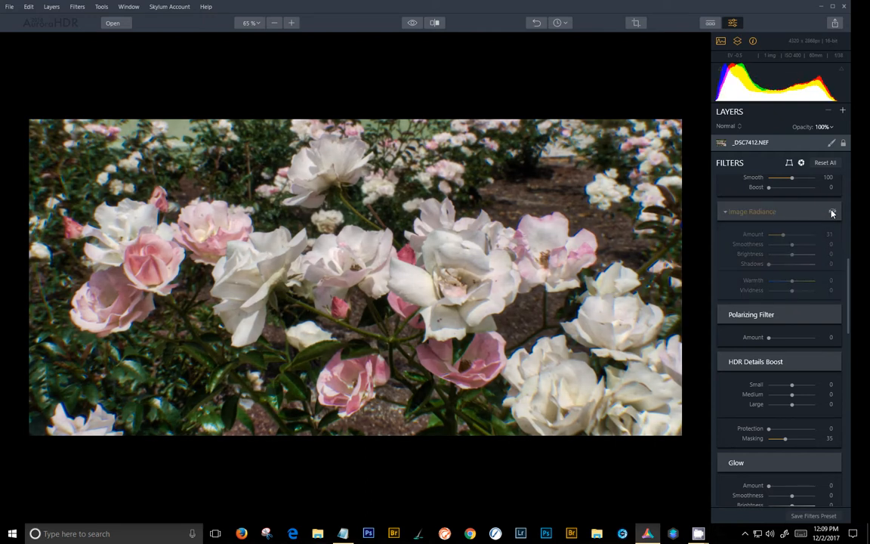
left_click(831, 212)
Step: Add a Glow with Amount 19, Brightness -44 and Warmth 49
scroll(792, 279, "down", 5)
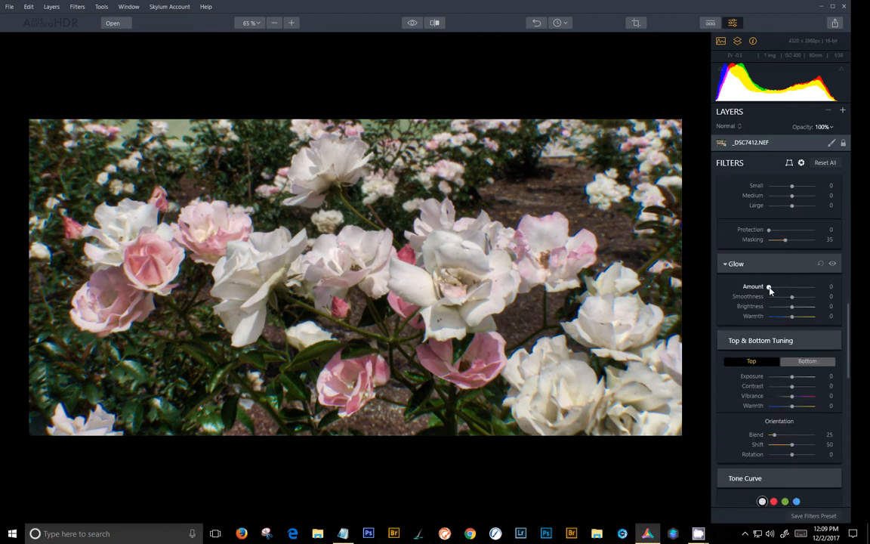
mouse_move(768, 287)
left_mouse_down()
mouse_move(785, 291)
mouse_move(777, 290)
left_mouse_up()
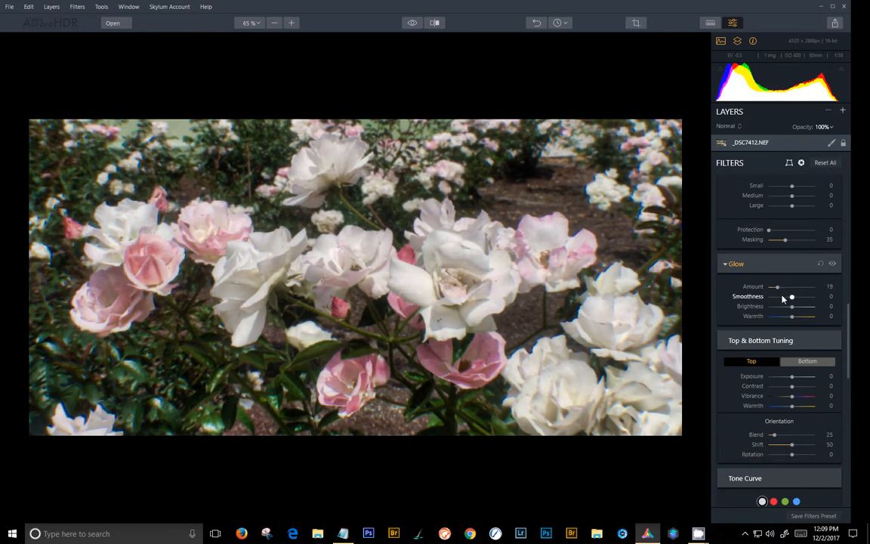
left_click_drag(790, 310, 782, 312)
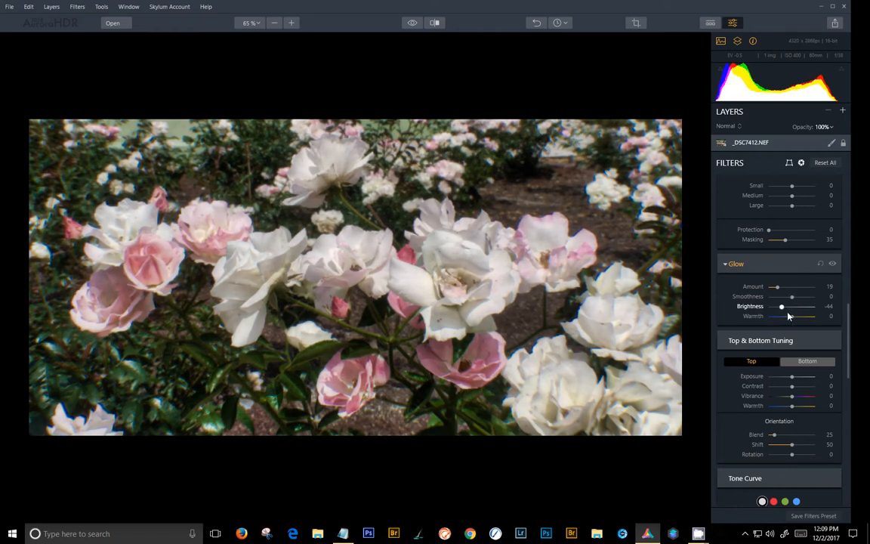
left_click_drag(793, 318, 804, 320)
Step: Darken the top of the photo with Top Exposure at -42 in Top & Bottom Tuning, and fine-tune its Contrast and Warmth
scroll(667, 346, "down", 1)
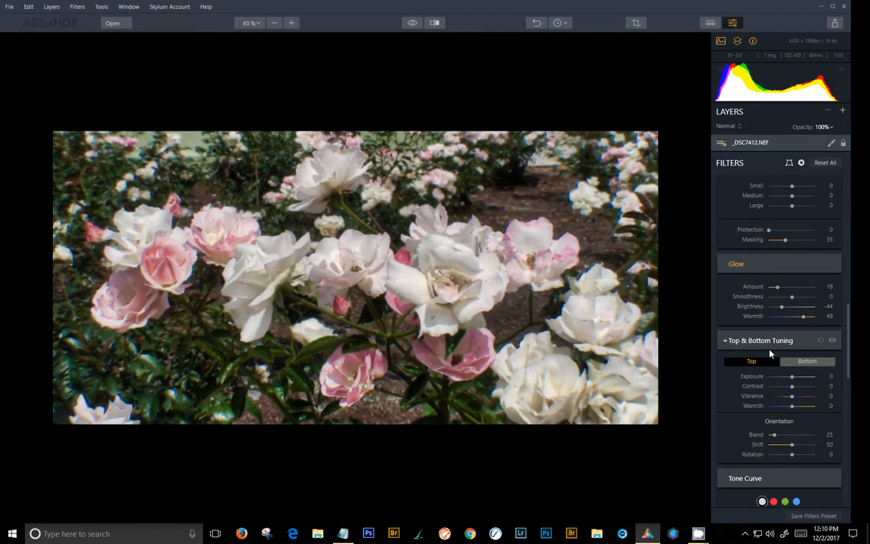
scroll(762, 347, "down", 3)
scroll(558, 304, "up", 2)
scroll(558, 303, "down", 1)
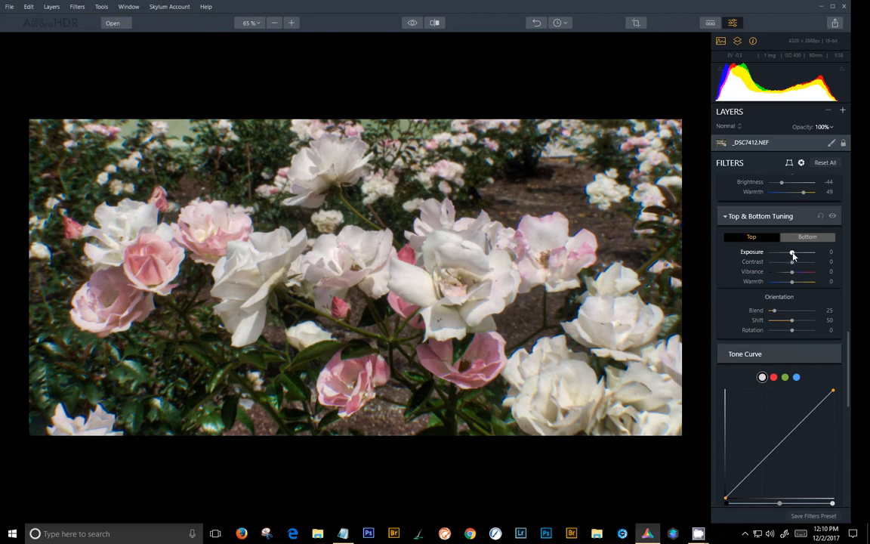
left_click_drag(791, 256, 785, 258)
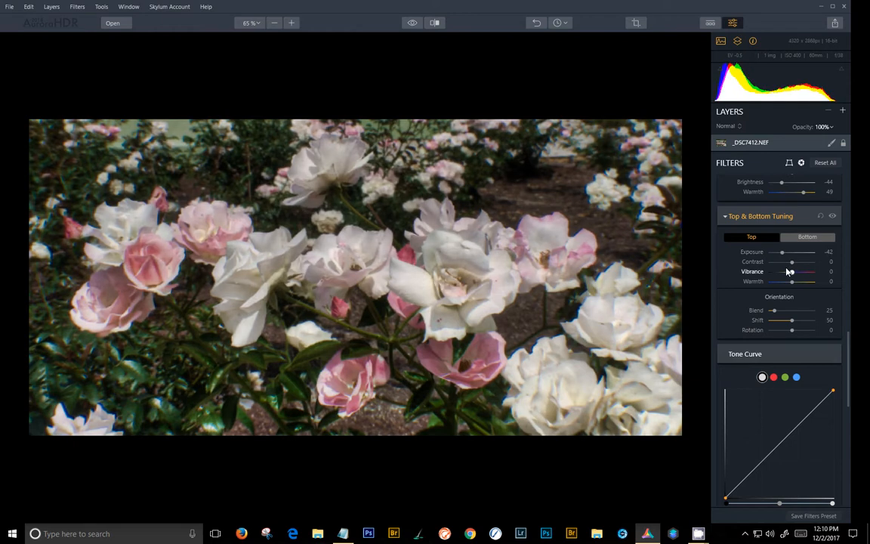
left_click_drag(791, 262, 789, 267)
left_click_drag(791, 281, 794, 285)
Step: Tune the bottom of the photo with Exposure -42, Contrast 13, Vibrance 36 and Warmth -24
left_click(807, 238)
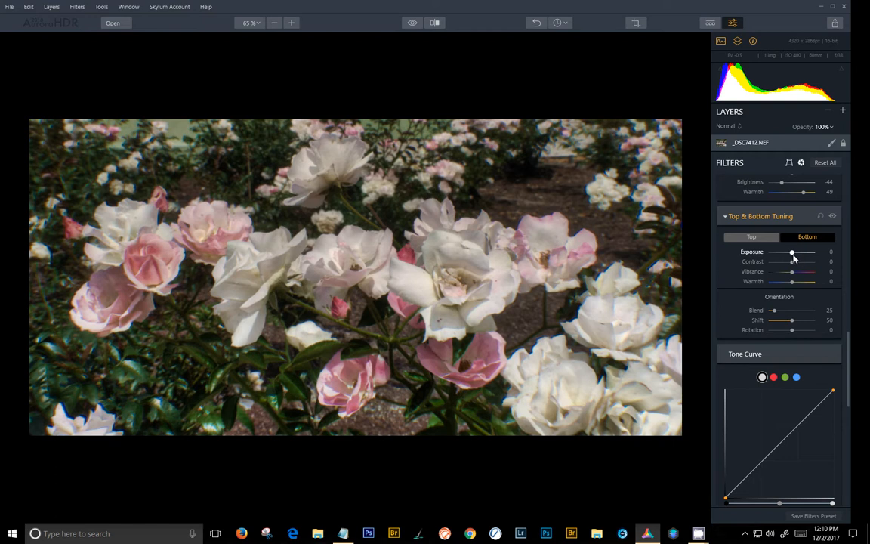
left_click_drag(792, 253, 783, 261)
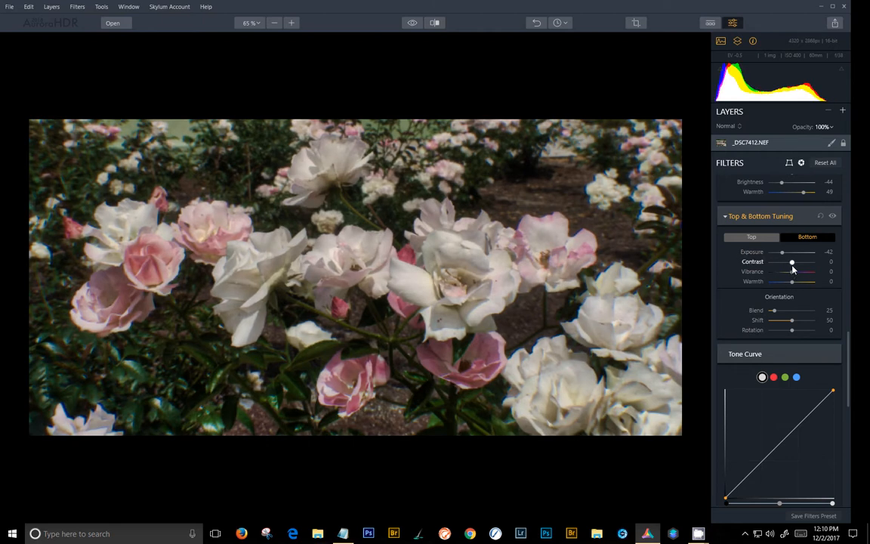
left_click_drag(791, 262, 786, 286)
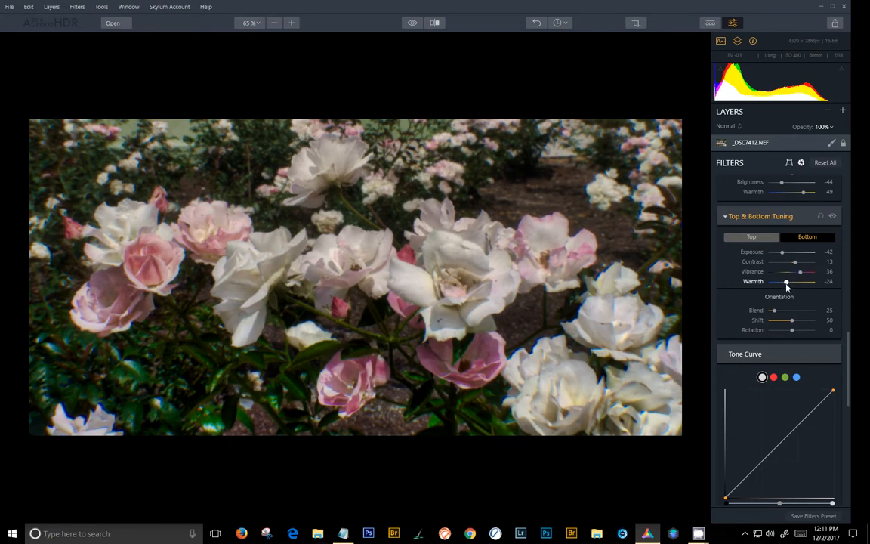
scroll(594, 335, "down", 1)
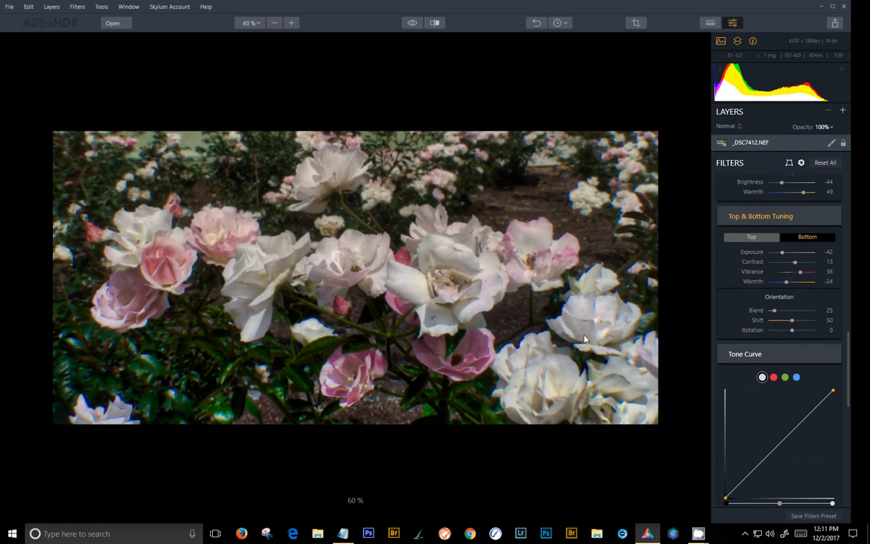
scroll(584, 336, "up", 1)
Step: Set the HSL Luminance of Red to 31, Orange to 7 and Yellow to 27, and compare the photo with HSL off and on
scroll(762, 352, "down", 6)
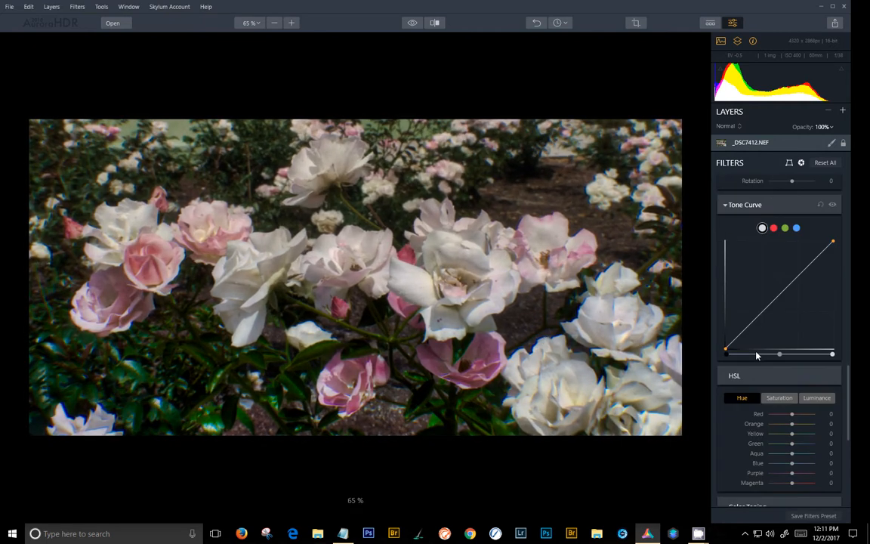
scroll(762, 352, "down", 1)
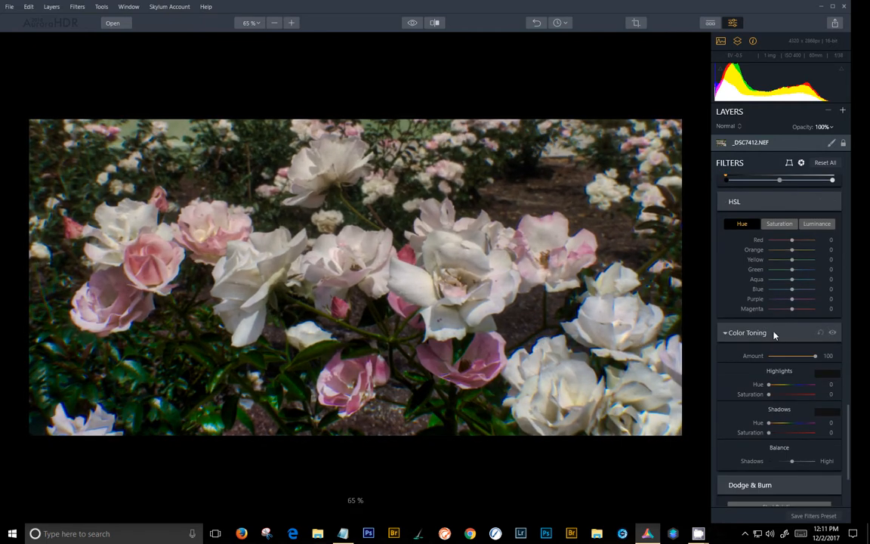
left_click(815, 229)
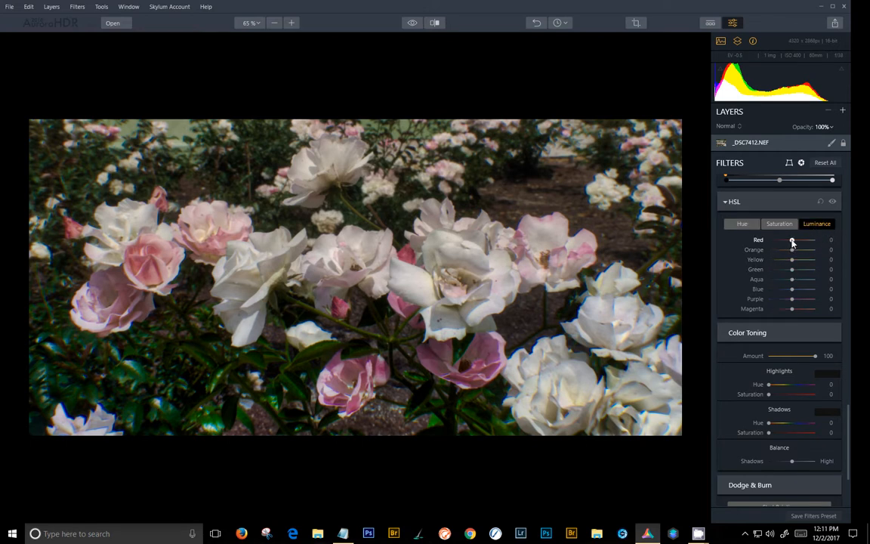
left_click_drag(792, 243, 785, 246)
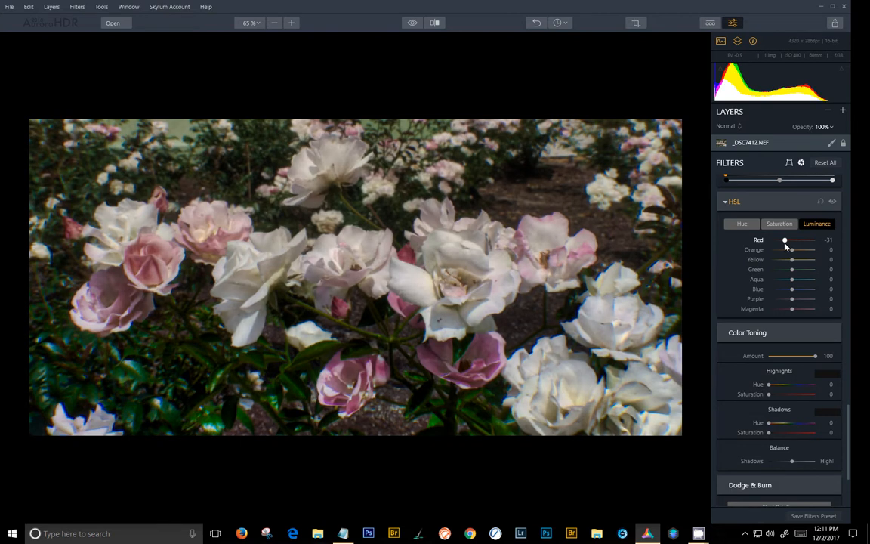
left_click_drag(784, 242, 799, 245)
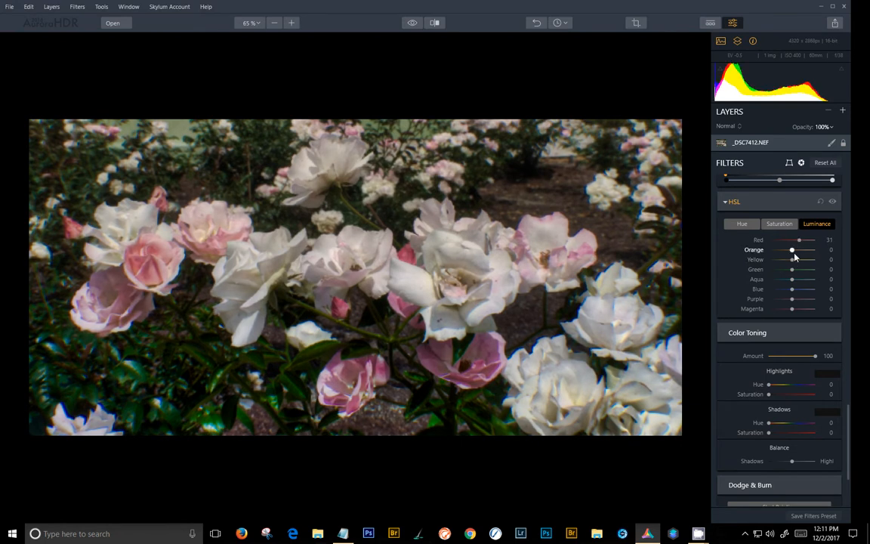
left_click_drag(792, 251, 793, 251)
left_click_drag(792, 260, 794, 259)
left_click(832, 202)
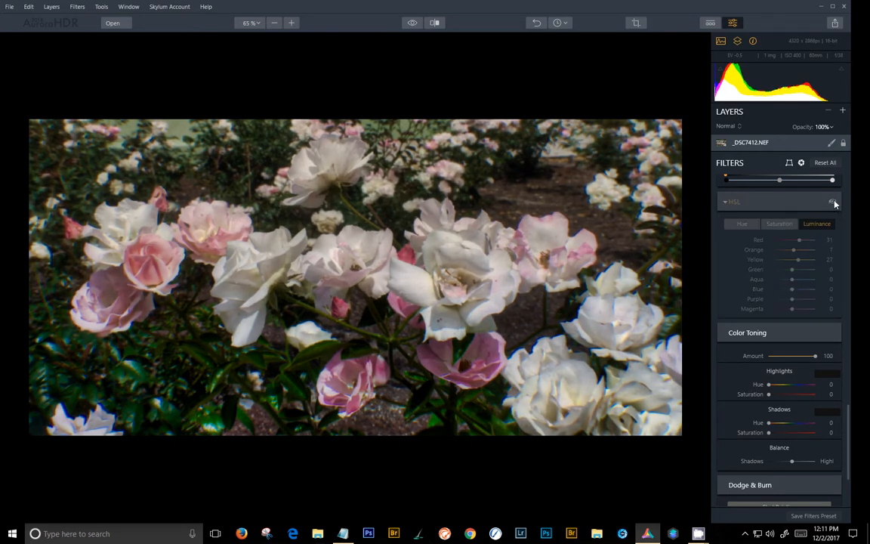
left_click(833, 202)
scroll(799, 290, "down", 4)
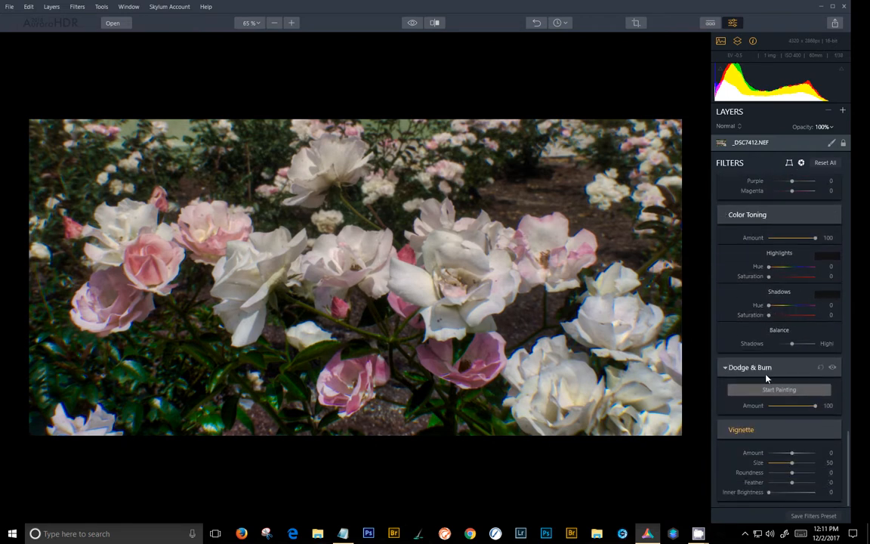
Step: Darken the background soil, the bright patch along the photo's upper edge, the lower ground and the lower-left white rose with Dodge & Burn at 50% strength
left_click(770, 390)
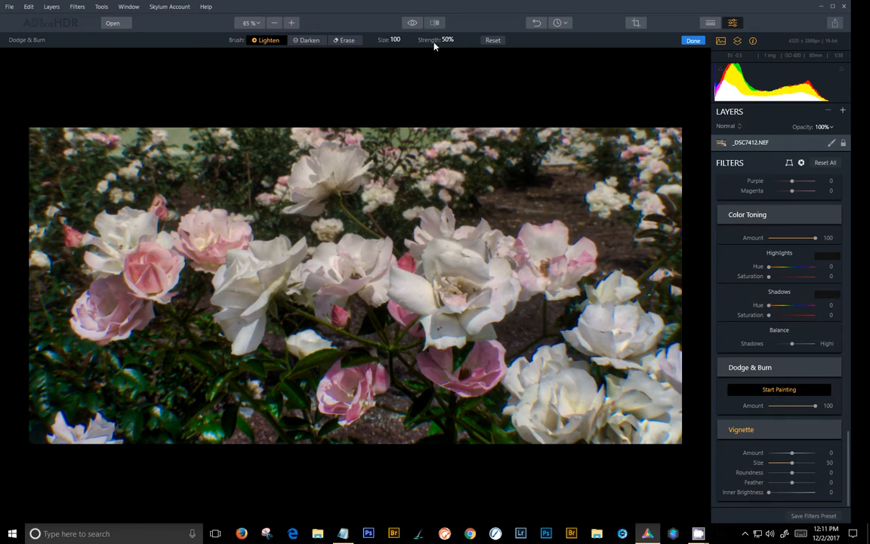
left_click(308, 41)
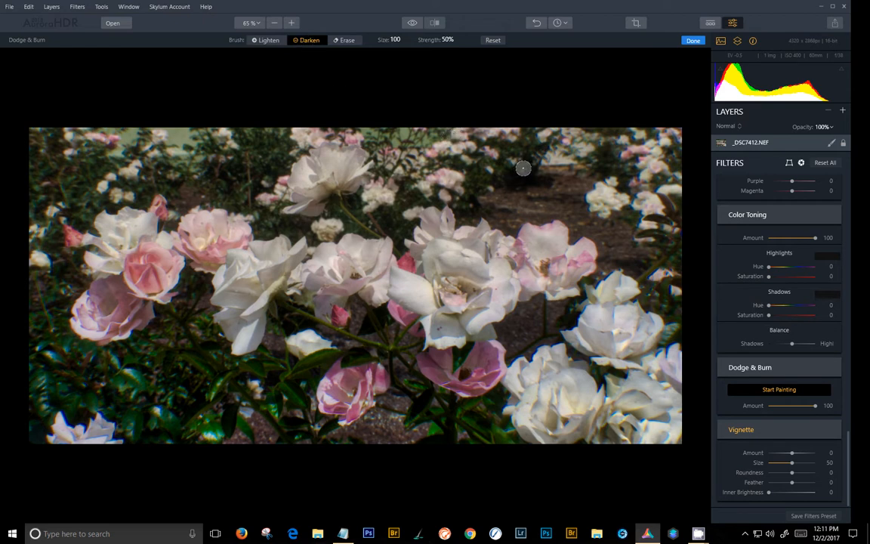
mouse_move(488, 187)
left_mouse_down()
mouse_move(531, 174)
mouse_move(545, 140)
mouse_move(524, 123)
mouse_move(523, 160)
mouse_move(576, 214)
left_mouse_up()
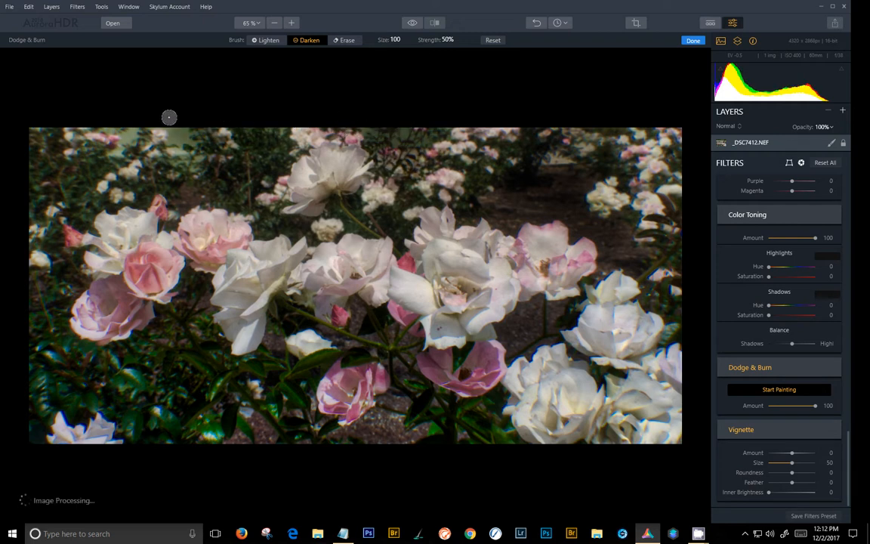
mouse_move(157, 120)
left_mouse_down()
mouse_move(24, 126)
mouse_move(173, 129)
mouse_move(140, 132)
left_mouse_up()
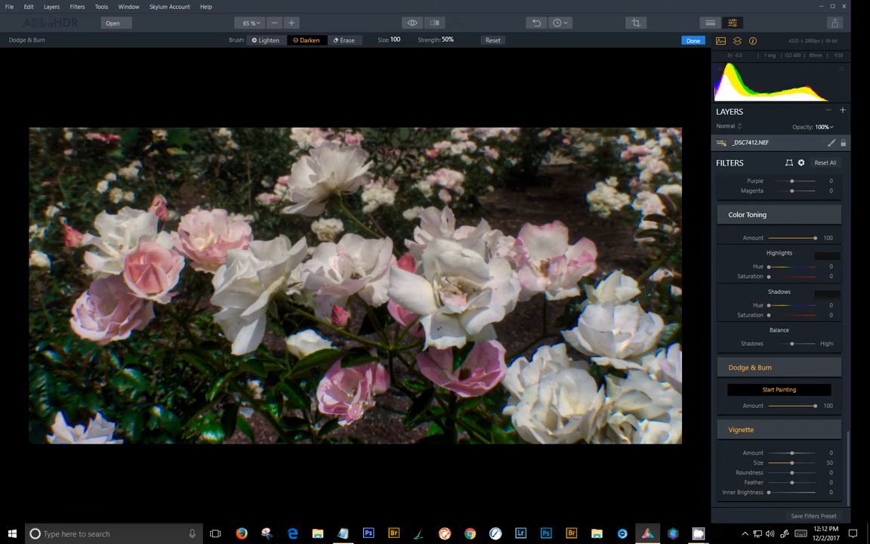
mouse_move(255, 410)
left_mouse_down()
mouse_move(243, 436)
mouse_move(243, 411)
left_mouse_up()
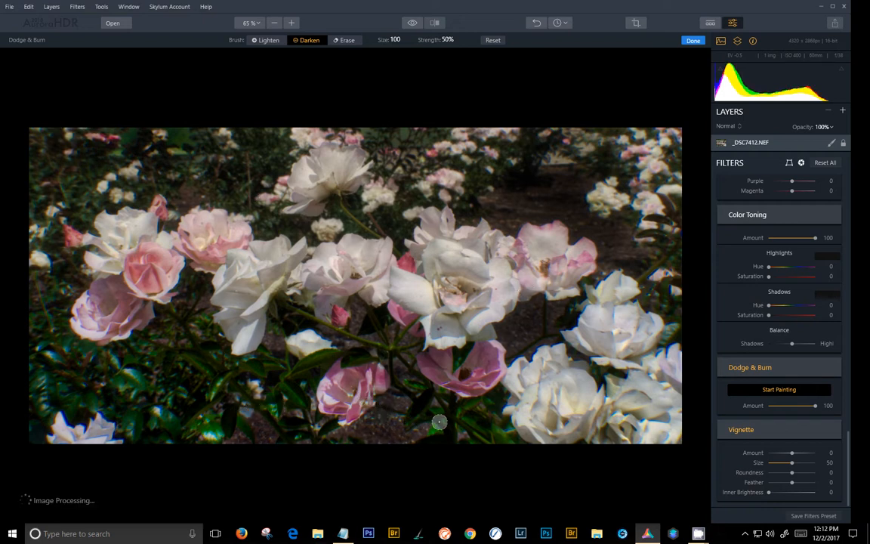
left_click_drag(90, 417, 66, 418)
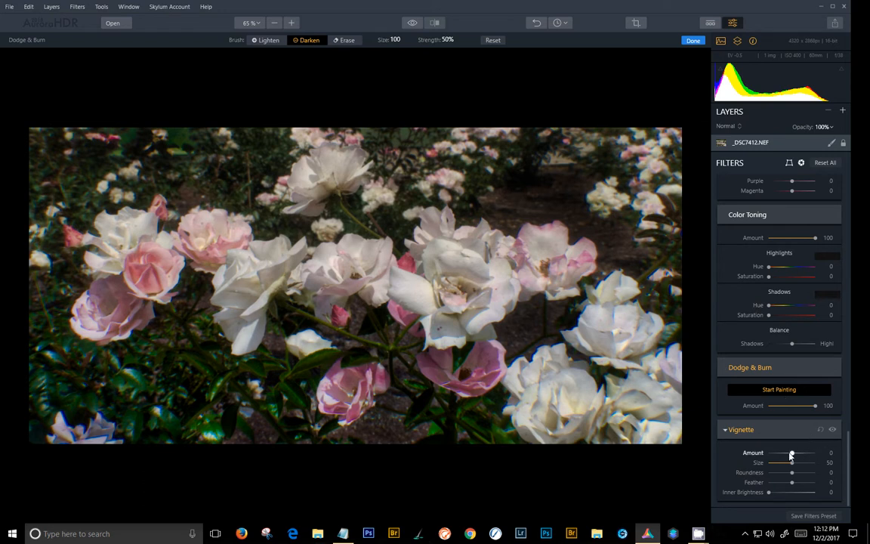
Step: Add a dark Vignette with Amount -71, Size 24, Feather 47 and Inner Brightness 32
left_click_drag(791, 453, 776, 457)
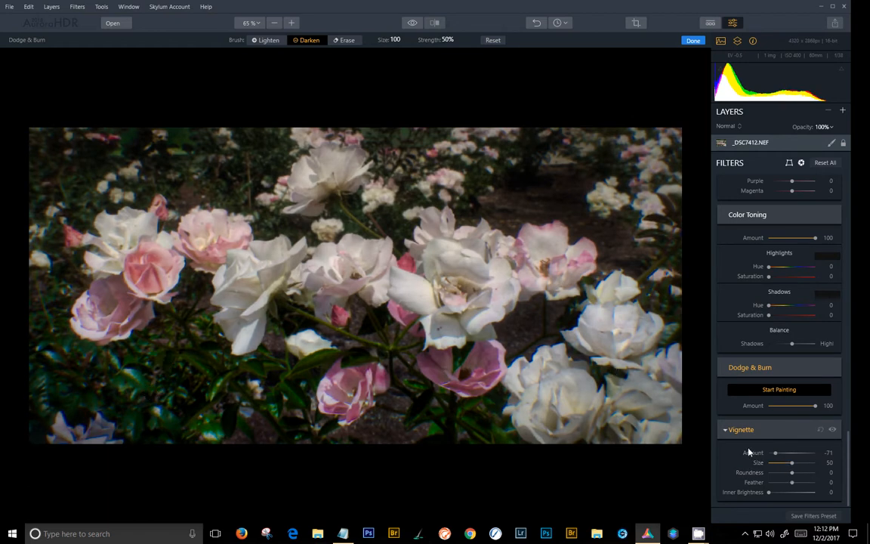
left_click_drag(791, 463, 782, 472)
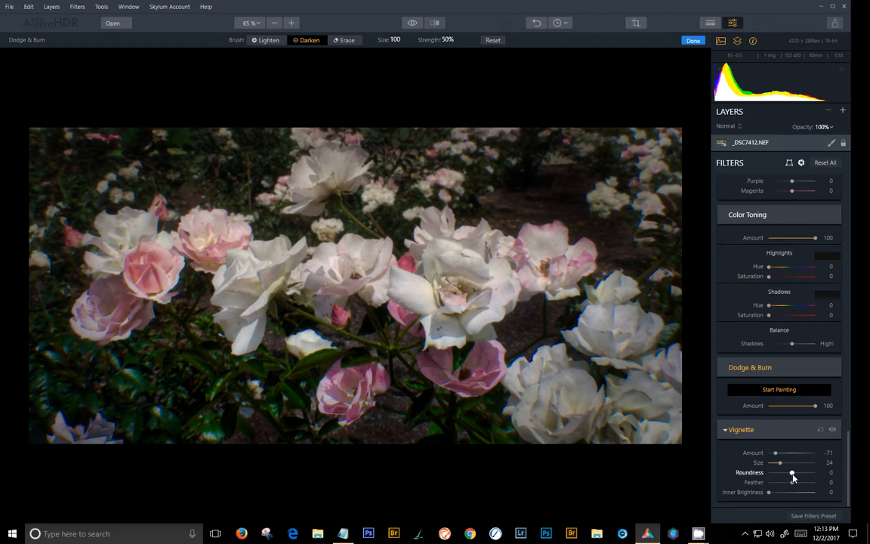
left_click_drag(792, 481, 803, 484)
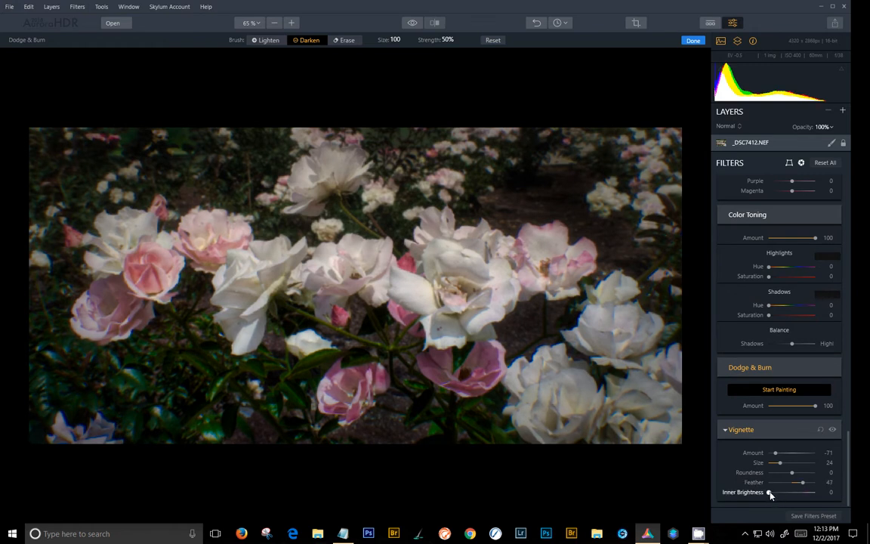
left_click_drag(771, 494, 789, 493)
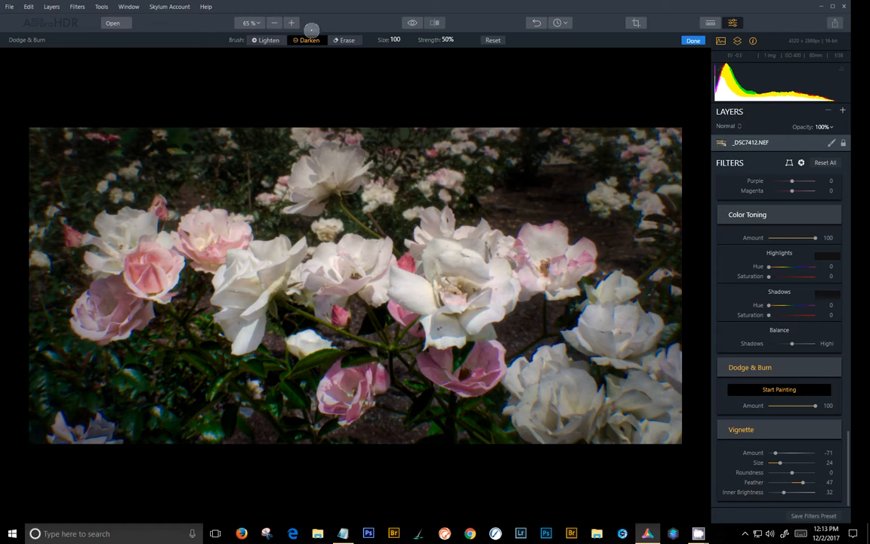
Step: Compare the edited rose photo with the original by toggling the before view several times
left_click(412, 24)
left_click(412, 23)
left_click(412, 24)
left_click(413, 23)
left_click(411, 23)
left_click(412, 23)
scroll(404, 219, "up", 1)
scroll(404, 219, "down", 2)
scroll(404, 219, "up", 1)
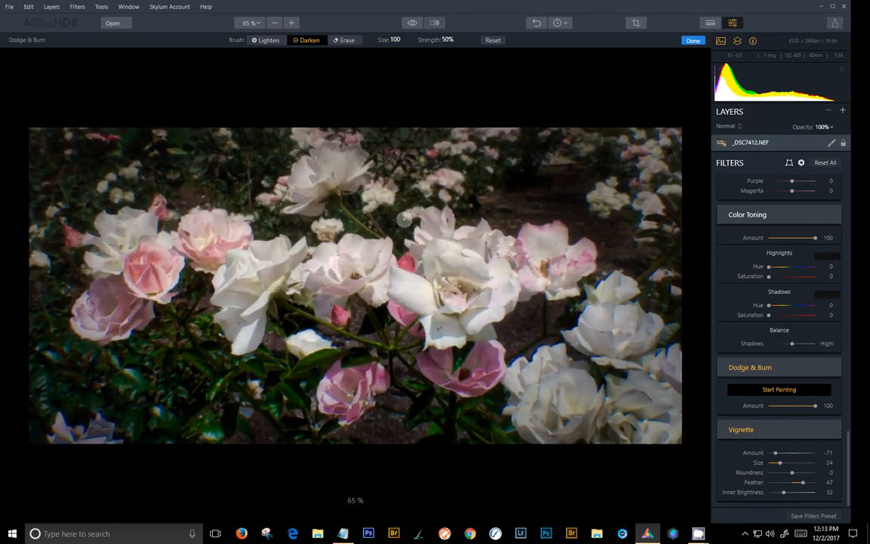